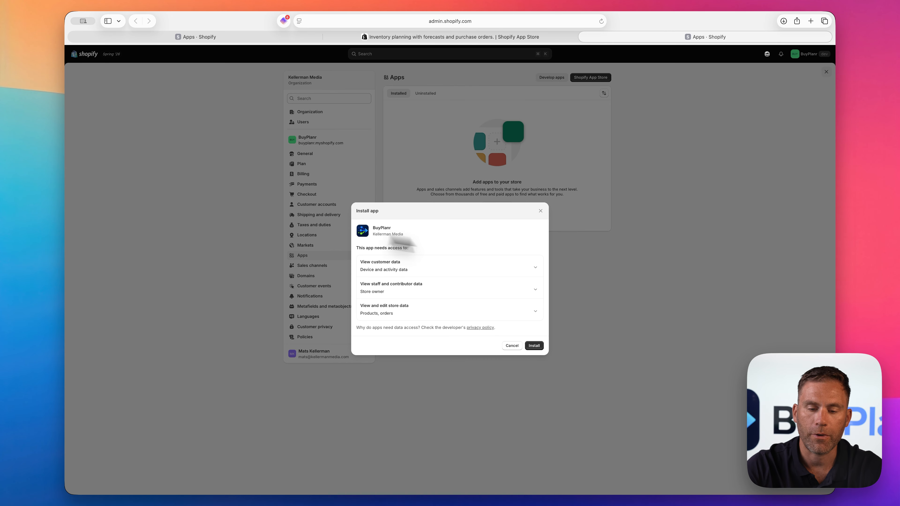
# - Install the BuyPlanr app, approve it in Shopify, and open the form for creating a BuyPlanr account
pyautogui.click(534, 345)
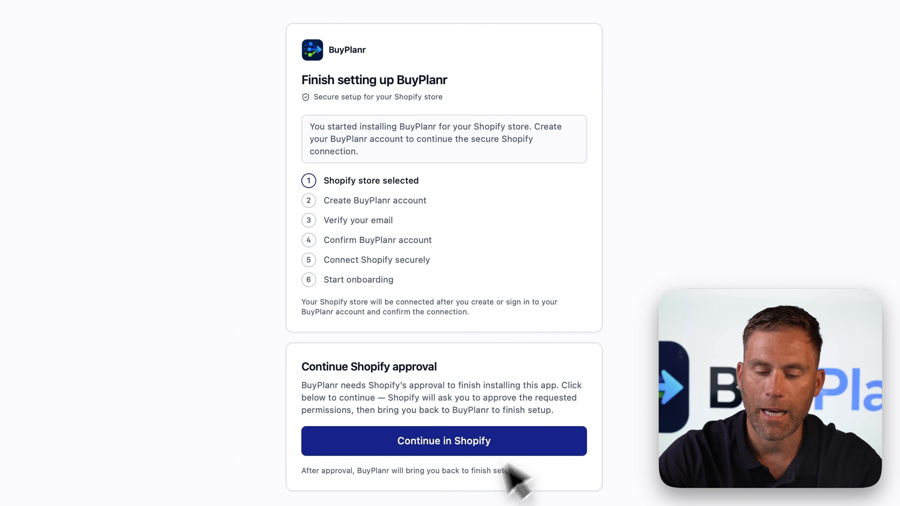
pyautogui.click(476, 441)
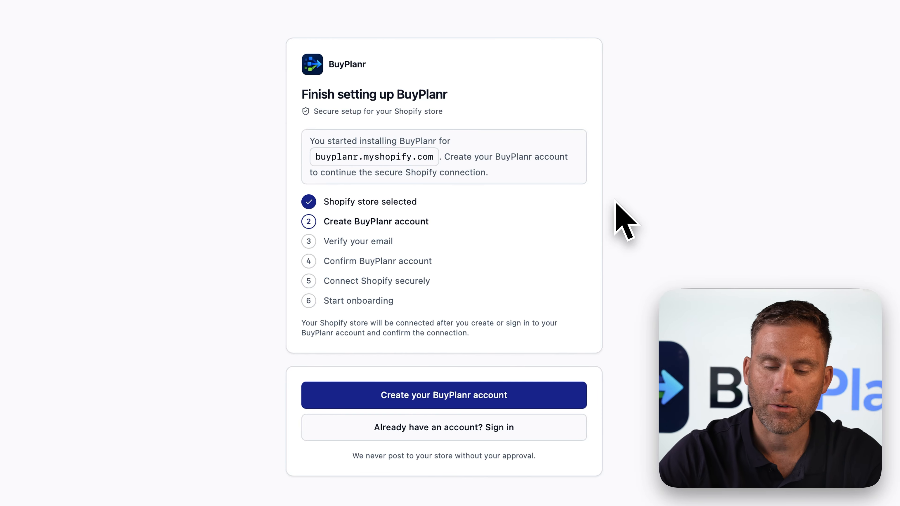
pyautogui.click(516, 429)
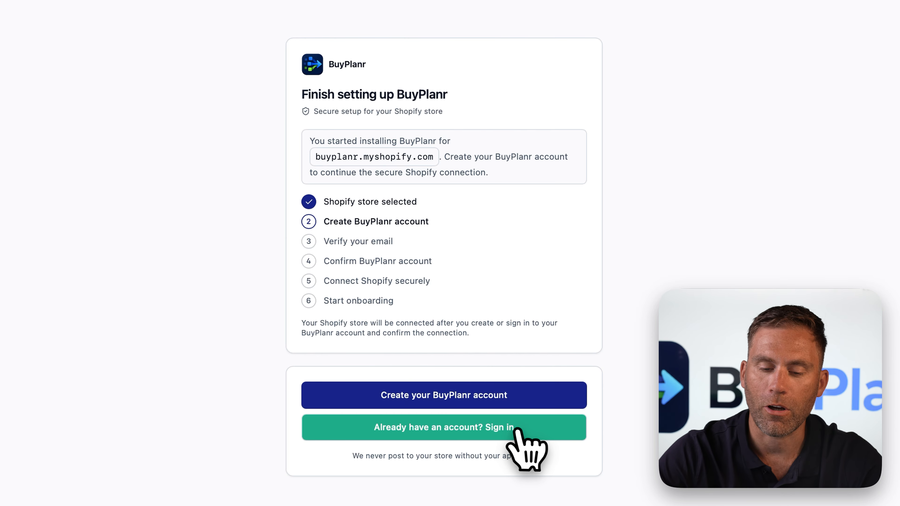
pyautogui.click(489, 393)
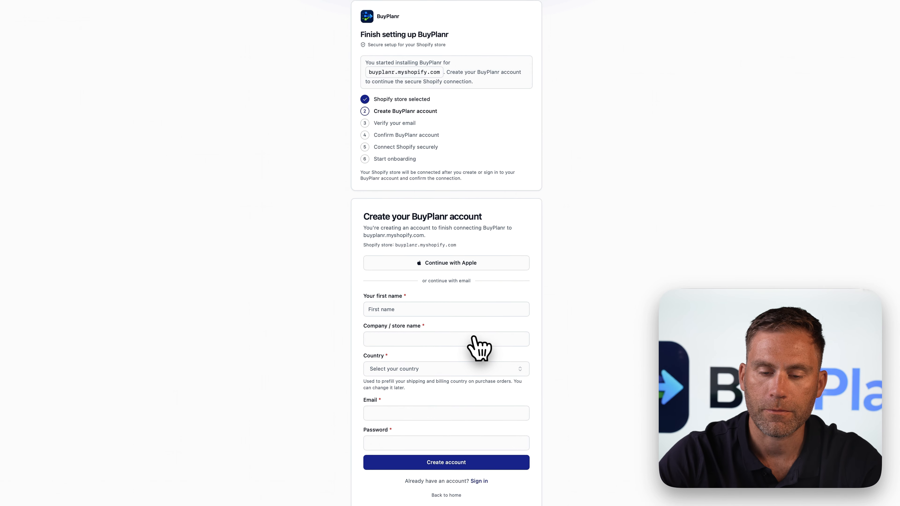
# - Fill in the account form with first name Demo, company name BuyPlanr Demo and country Canada
pyautogui.click(455, 311)
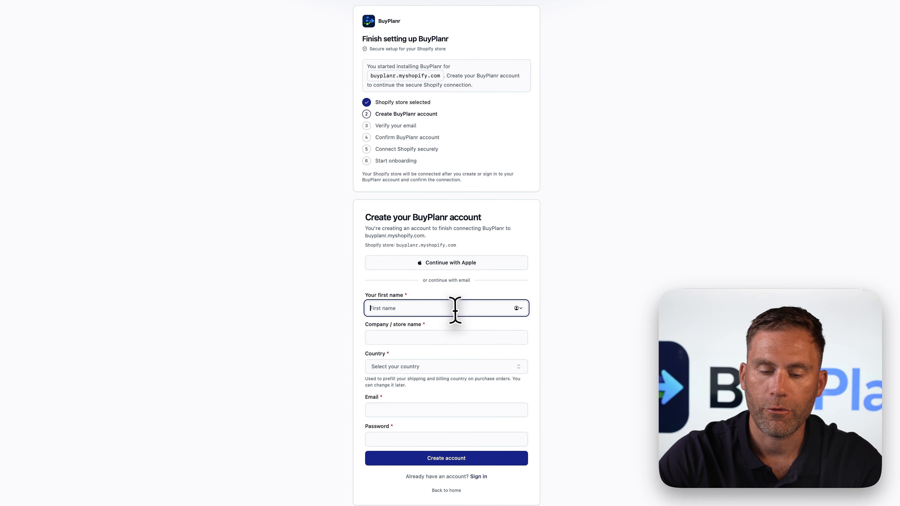
pyautogui.write('Demo')
pyautogui.press('Tab')
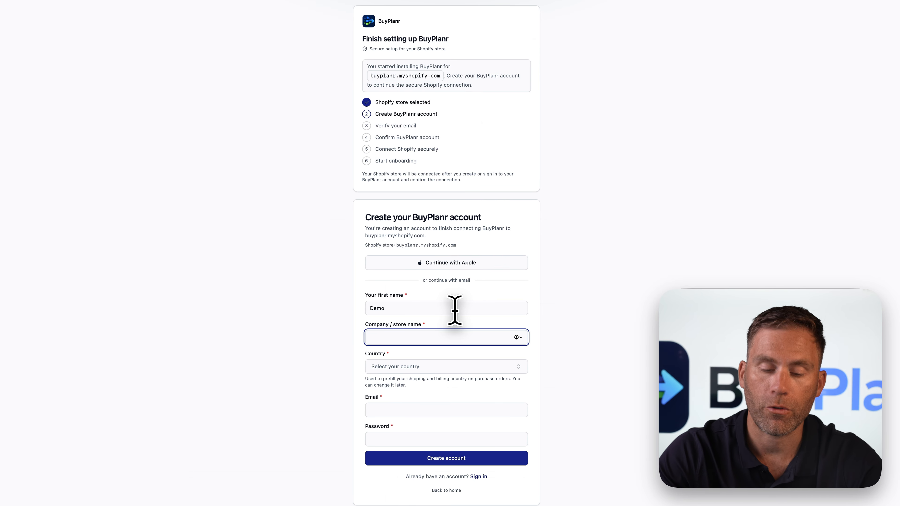
pyautogui.write('BuyPlanr Demo')
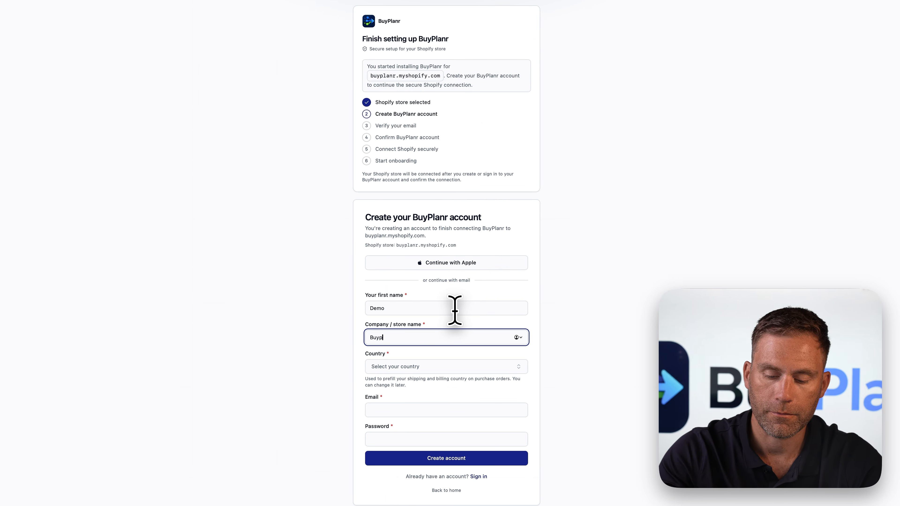
pyautogui.press('Tab')
pyautogui.write('canada')
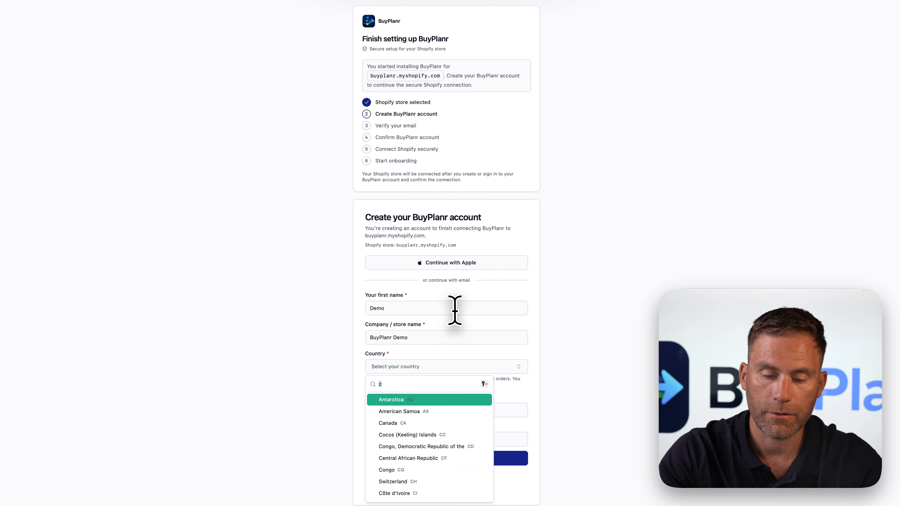
pyautogui.press('Return')
# - Fill in the account's email and password and create the account
pyautogui.click(420, 408)
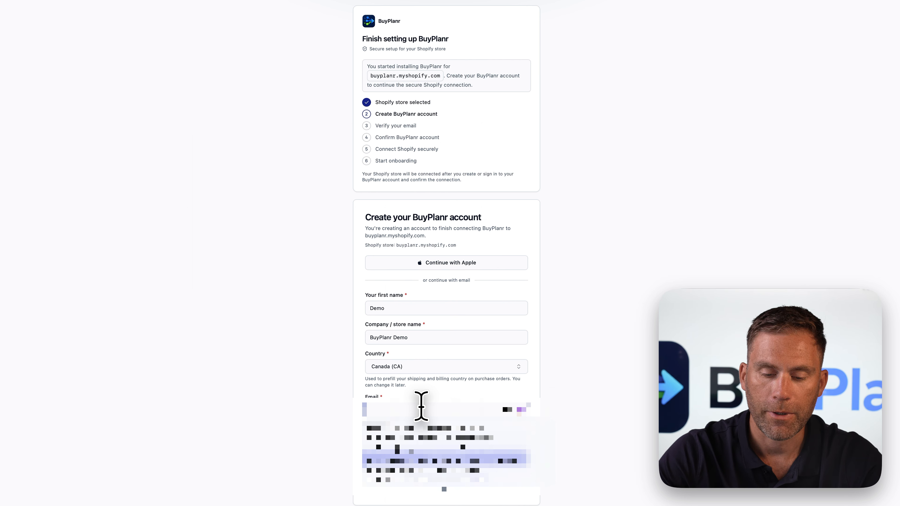
pyautogui.click(423, 433)
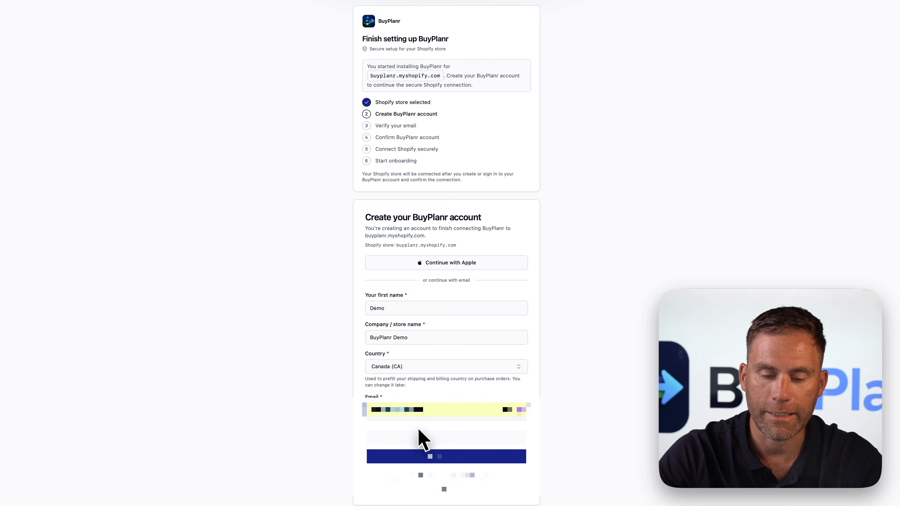
pyautogui.press('Return')
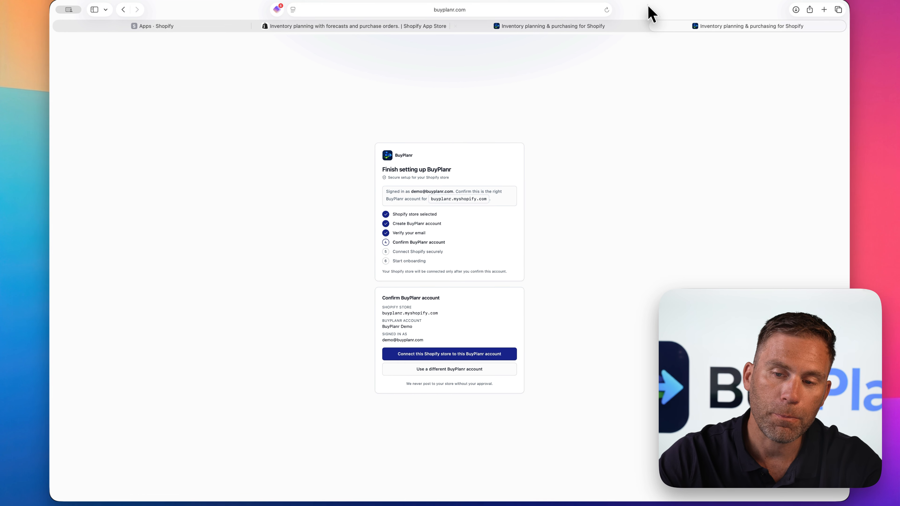
# - Close the duplicate setup page and connect the buyplanr.myshopify.com store to the BuyPlanr Demo account
pyautogui.press('super+w')
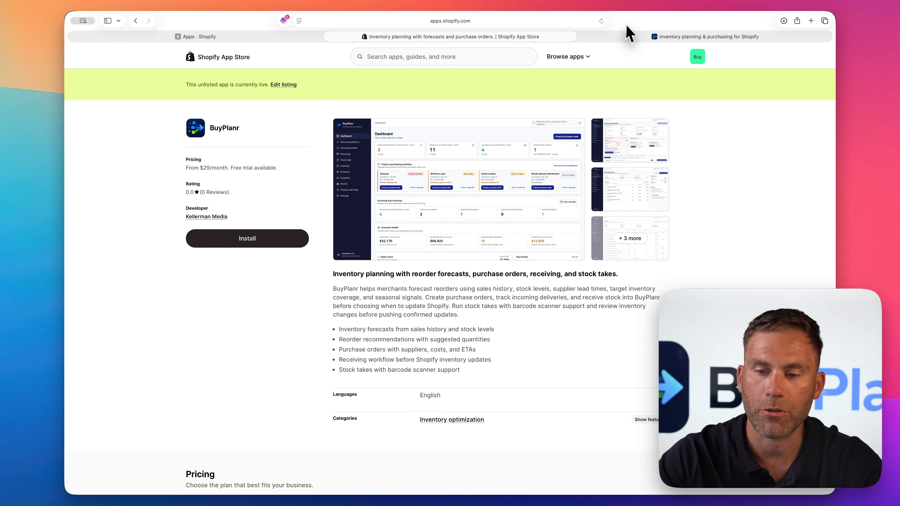
pyautogui.click(626, 39)
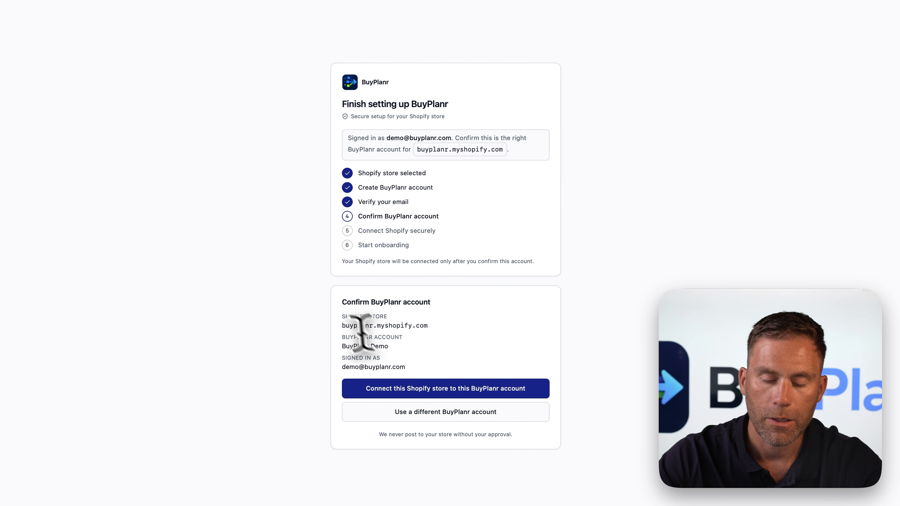
pyautogui.moveTo(340, 323); pyautogui.dragTo(339, 347)
pyautogui.click(415, 322)
pyautogui.click(399, 355)
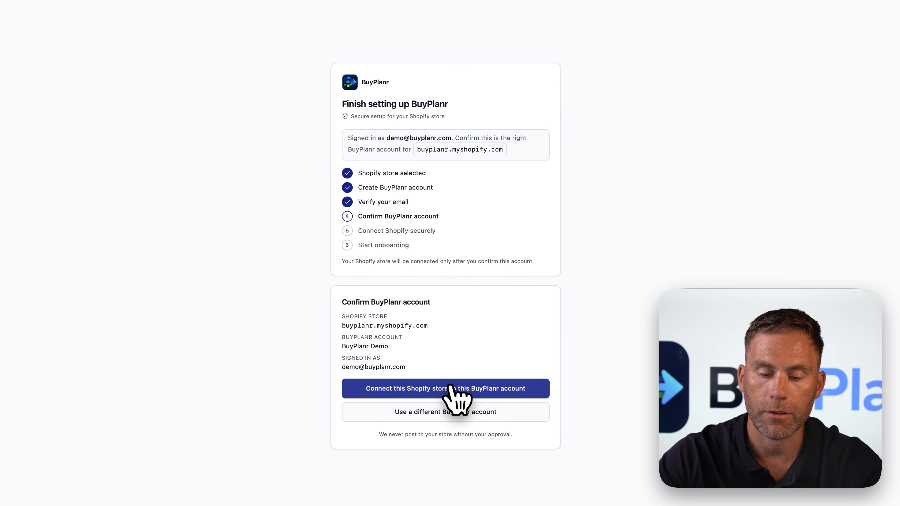
pyautogui.click(479, 389)
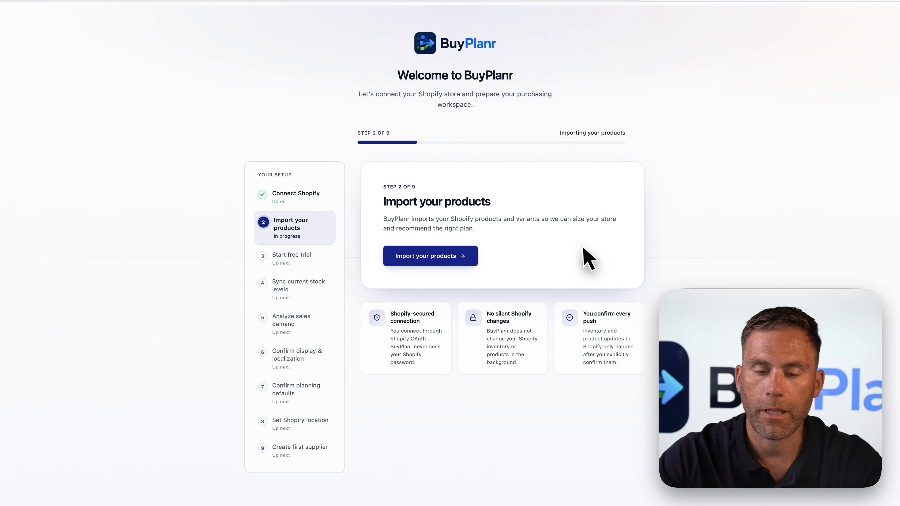
# - Import the Shopify products and start the 14-day free trial on the Starter plan with monthly billing
pyautogui.click(443, 262)
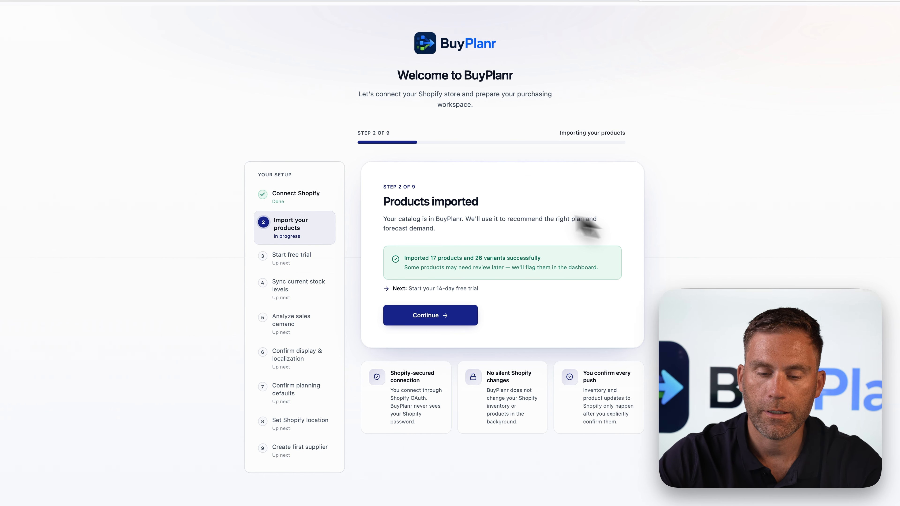
pyautogui.click(453, 314)
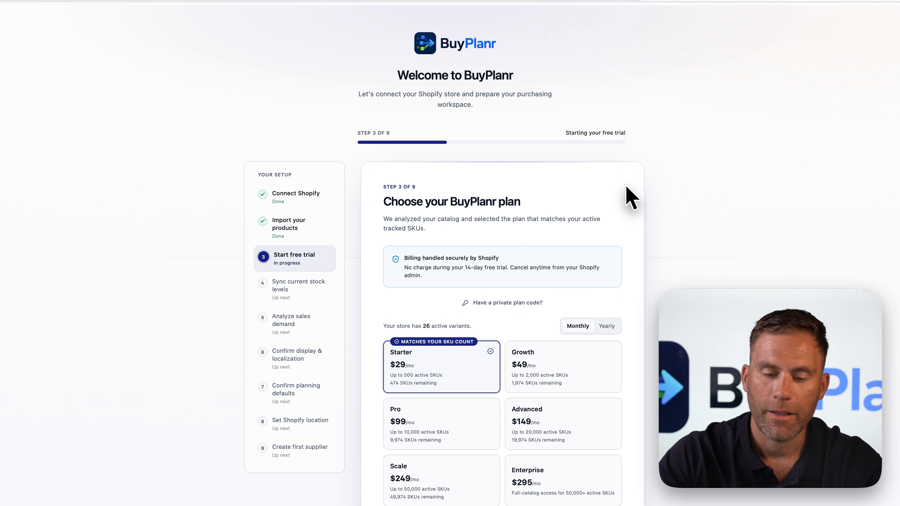
pyautogui.scroll(-3, 630, 198)
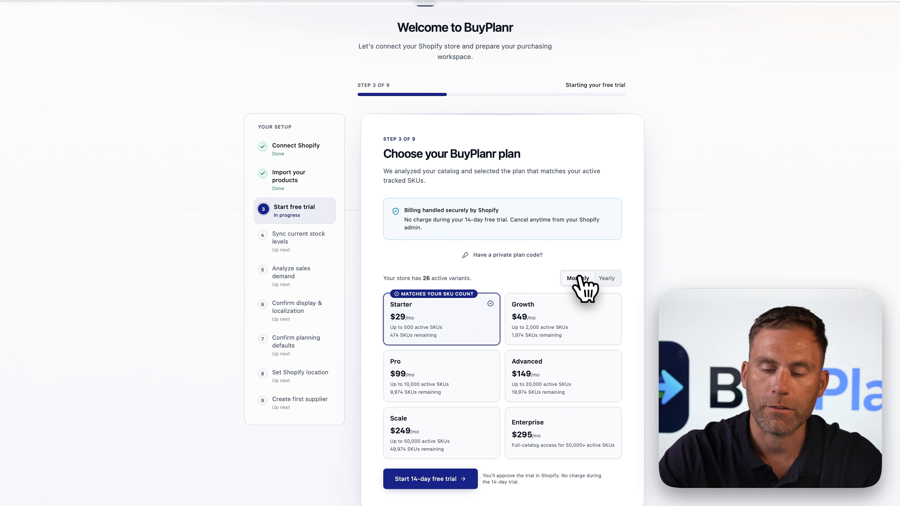
pyautogui.click(606, 278)
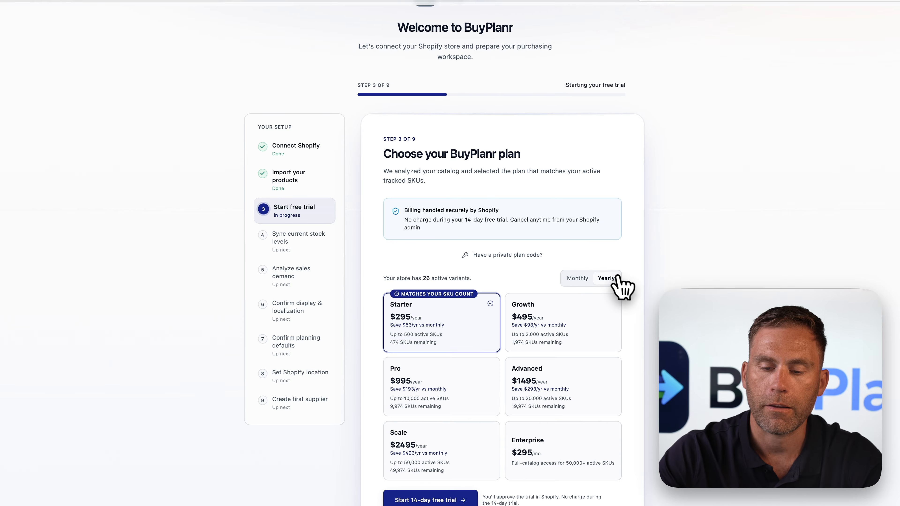
pyautogui.click(580, 278)
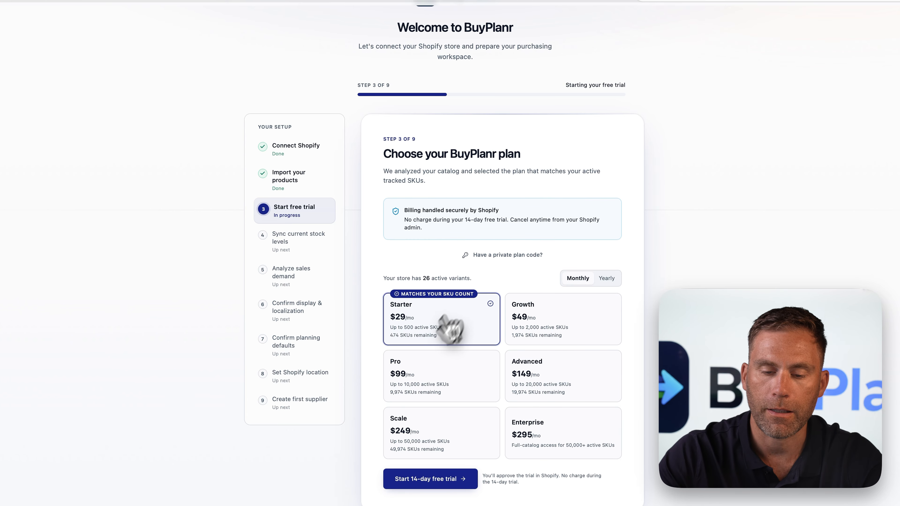
pyautogui.click(441, 482)
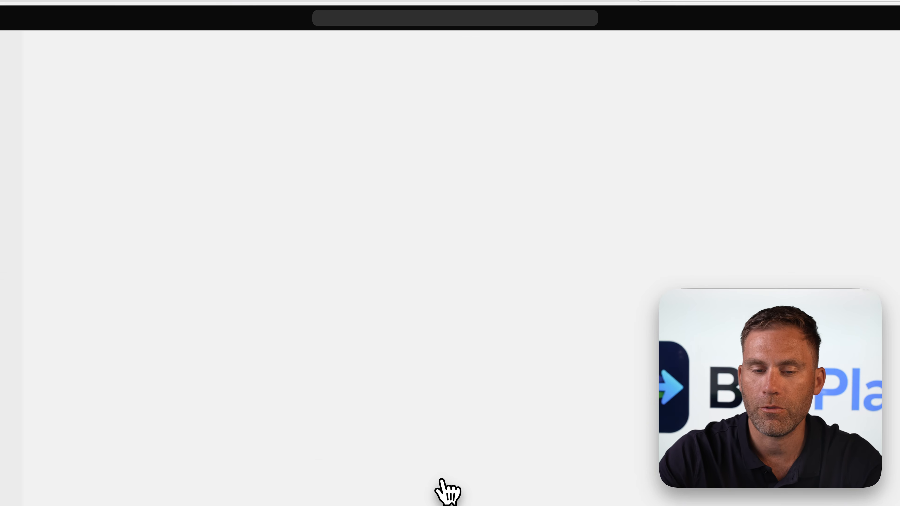
pyautogui.click(643, 187)
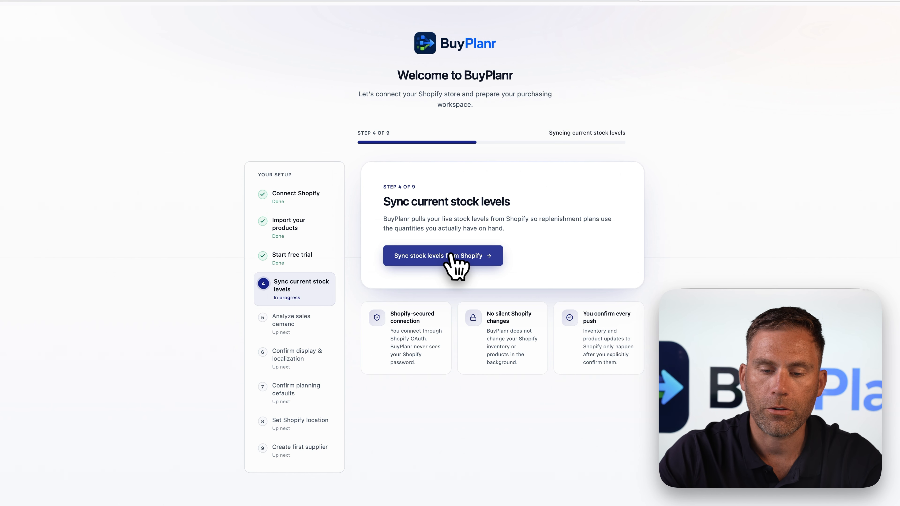
# - Sync the current stock levels and the sales history from Shopify
pyautogui.click(455, 256)
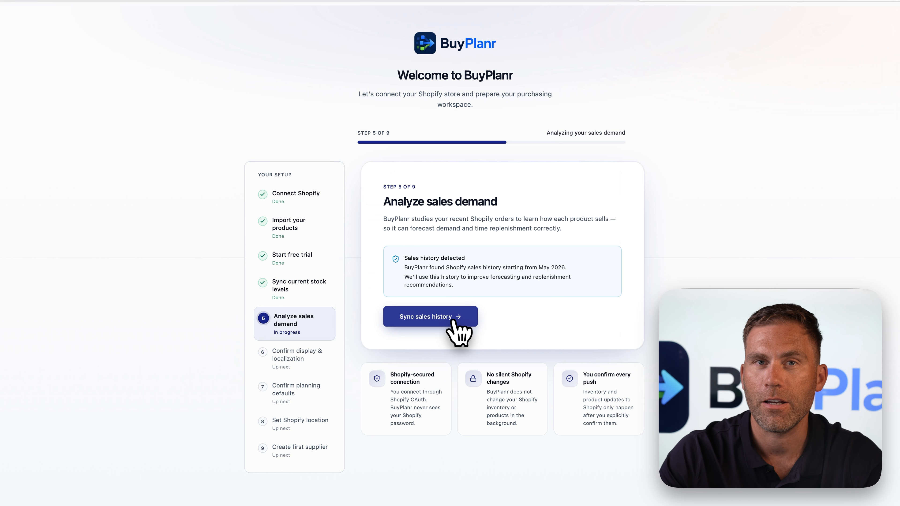
pyautogui.click(453, 320)
pyautogui.click(457, 319)
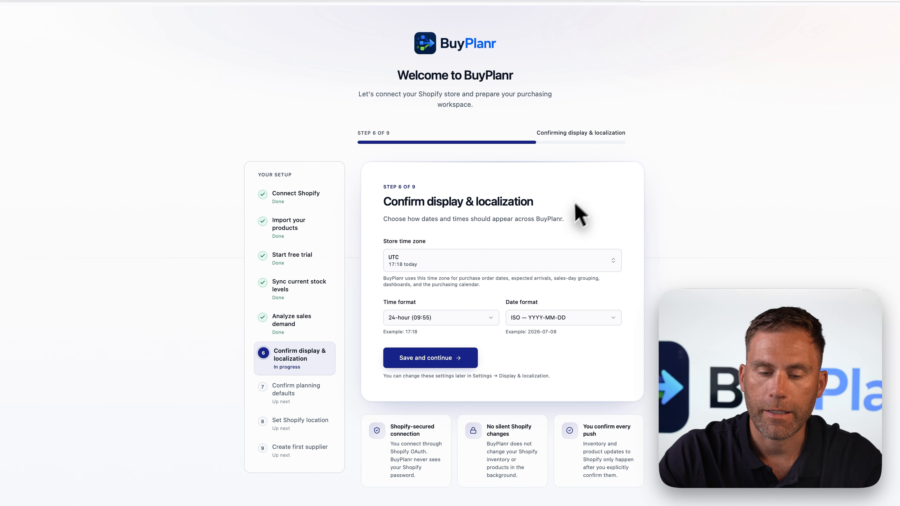
# - Set the store time zone to America/Toronto, keep the 24-hour time format and ISO YYYY-MM-DD date format, and save
pyautogui.click(508, 257)
pyautogui.click(508, 259)
pyautogui.write('toronto')
pyautogui.click(496, 302)
pyautogui.click(459, 318)
pyautogui.click(459, 318)
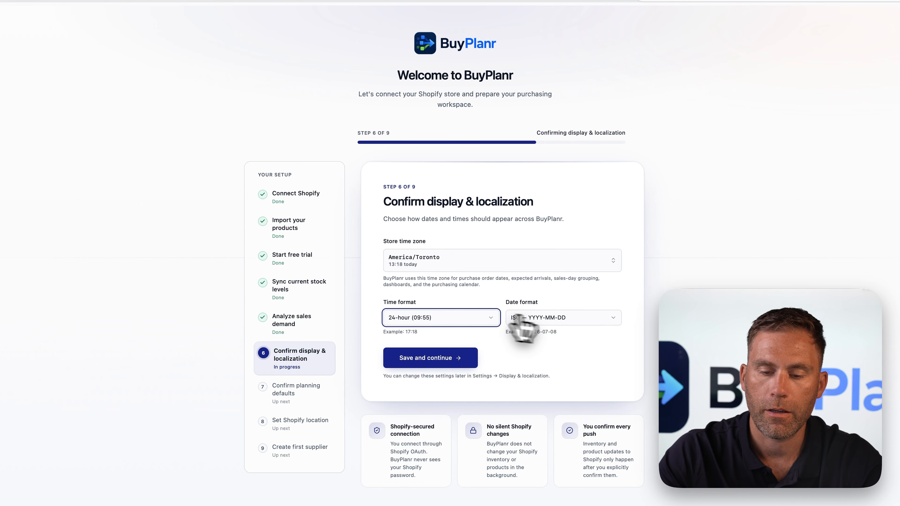
pyautogui.click(554, 317)
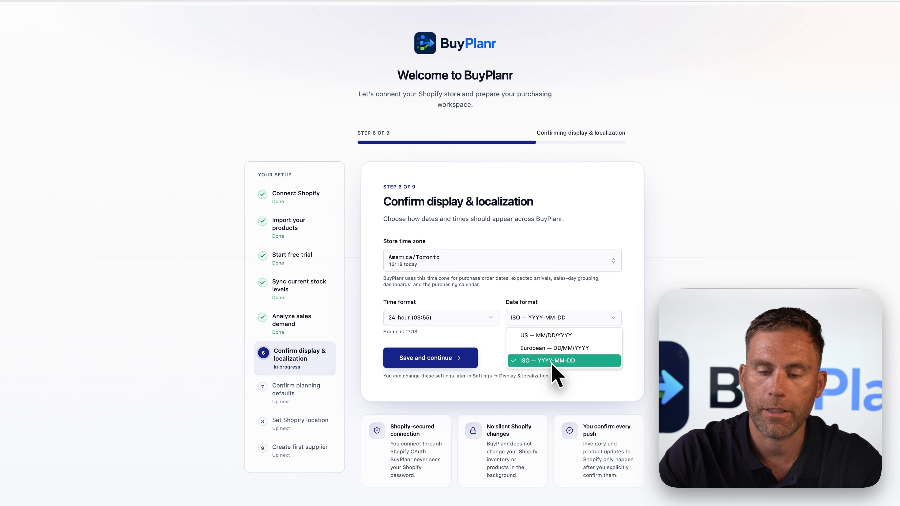
pyautogui.click(577, 312)
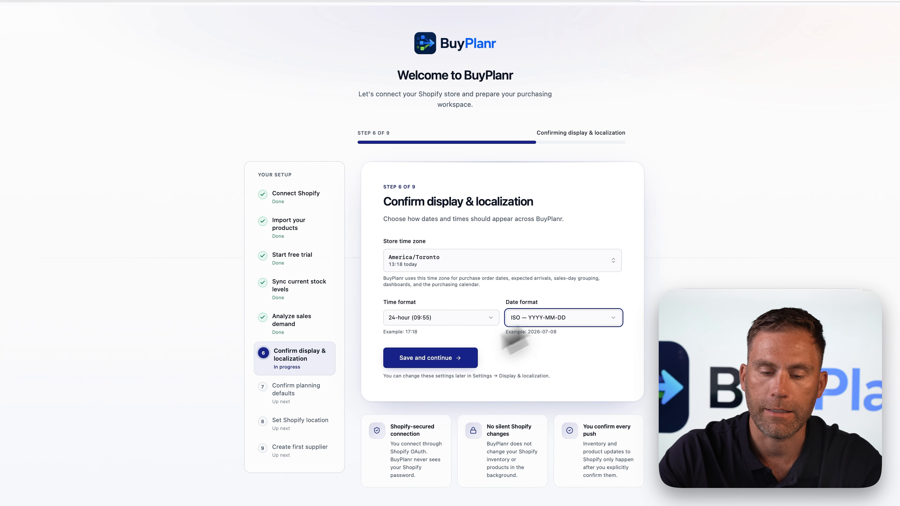
pyautogui.click(436, 360)
# - Keep sales prices as Excluding tax/VAT, with a default lead time of 14 days and target coverage of 90 days
pyautogui.click(509, 264)
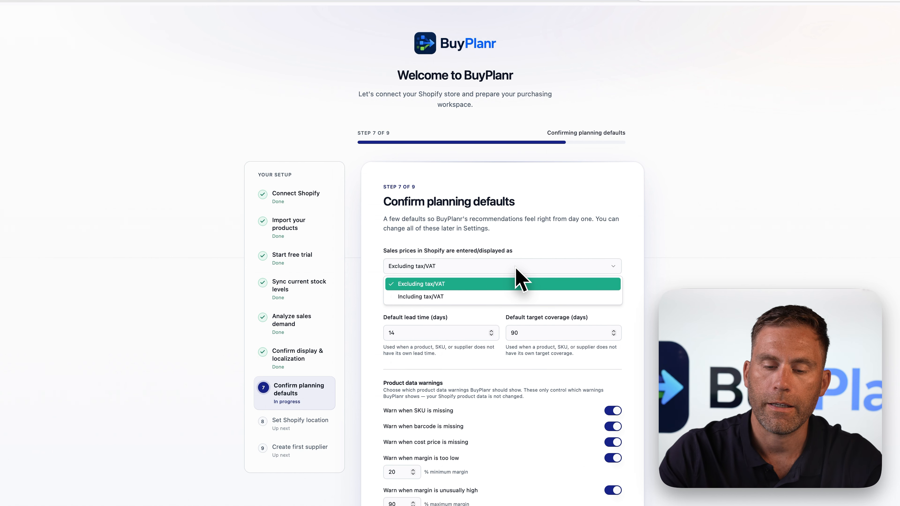
pyautogui.click(509, 285)
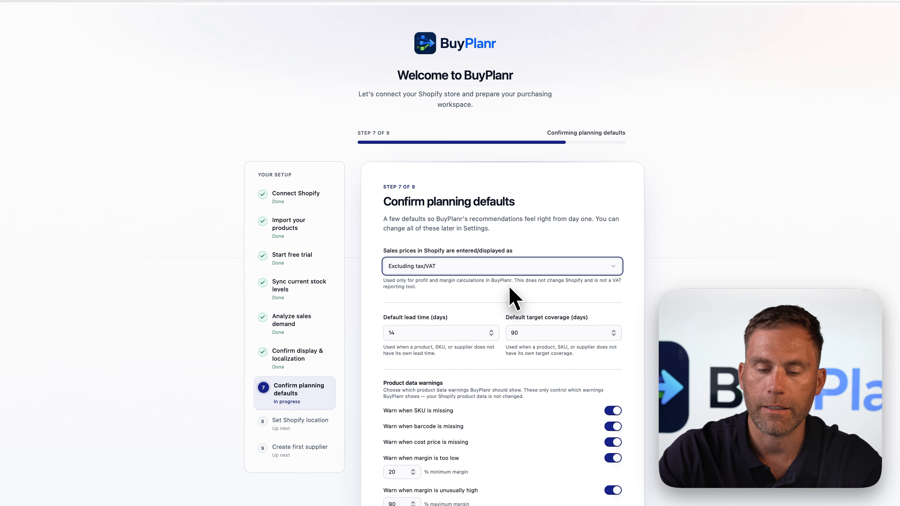
pyautogui.scroll(-2, 509, 285)
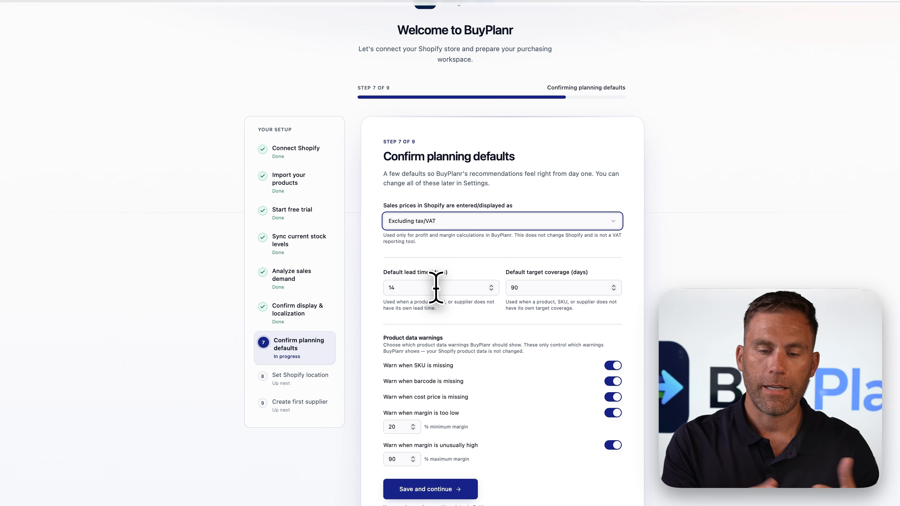
pyautogui.press('Tab')
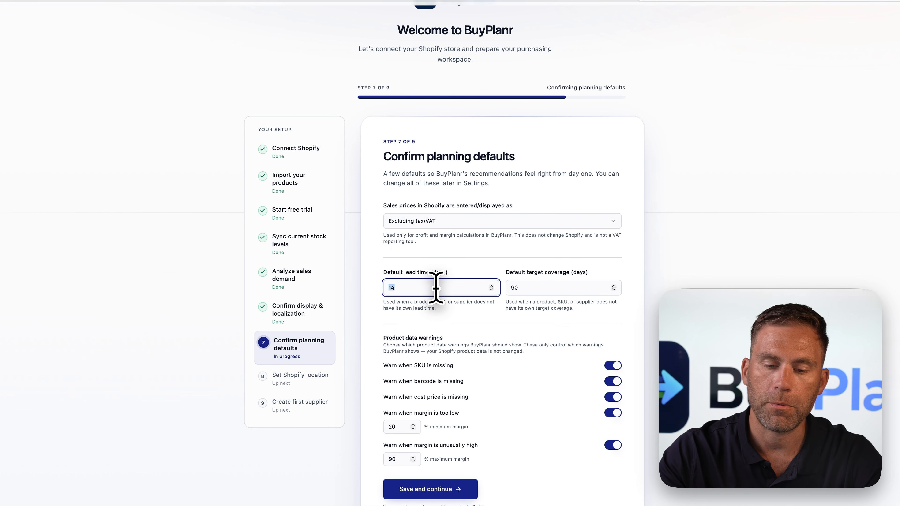
pyautogui.click(534, 288)
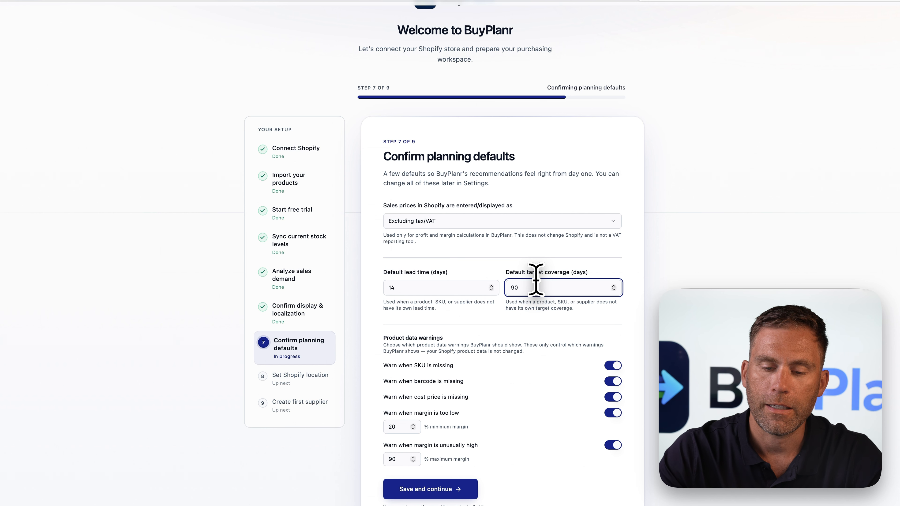
pyautogui.doubleClick(537, 287)
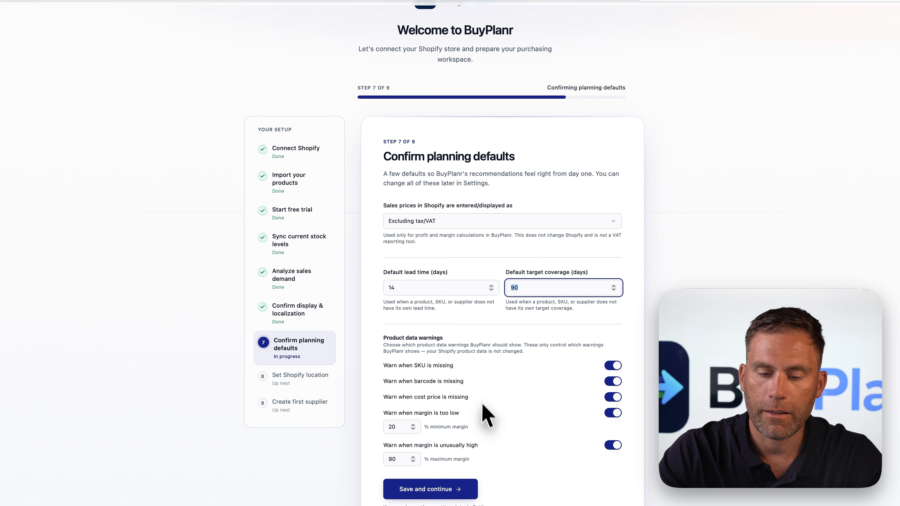
pyautogui.scroll(-1, 486, 414)
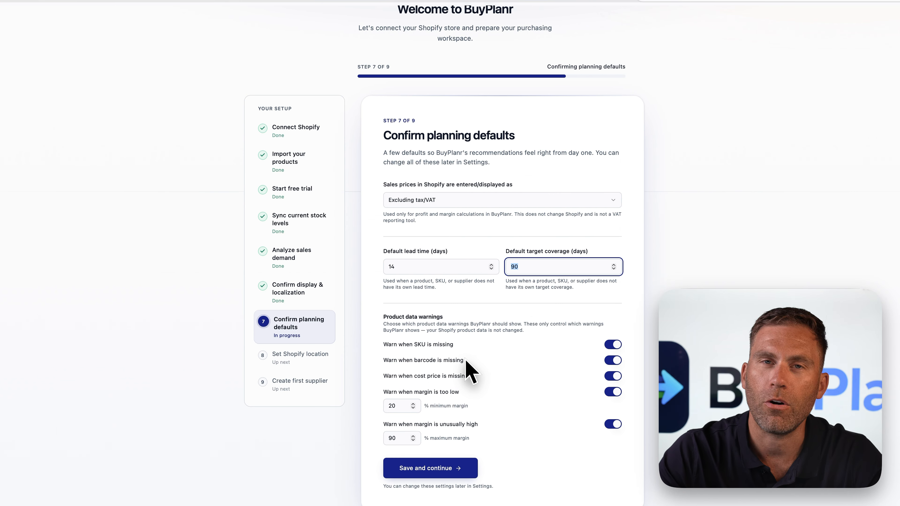
# - Set the margin warnings to 30% minimum and 50% maximum, and save the planning defaults
pyautogui.click(396, 404)
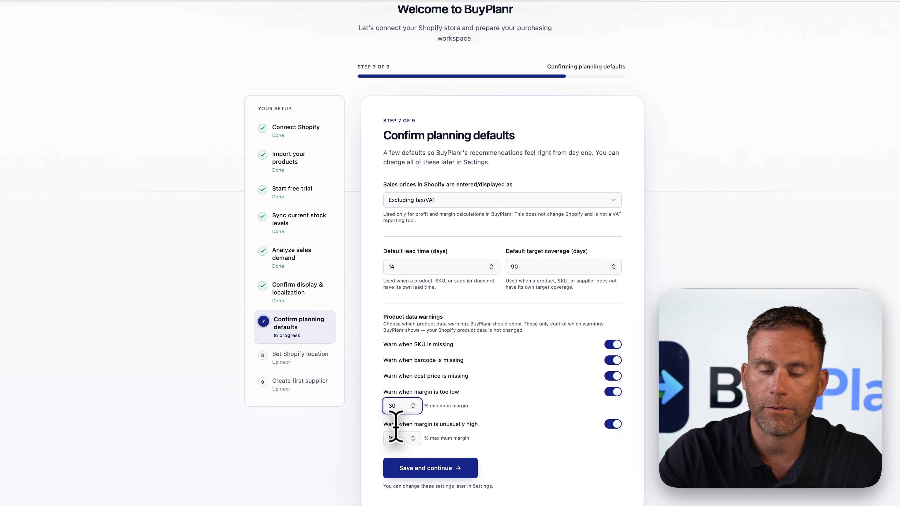
pyautogui.click(394, 438)
pyautogui.write('5')
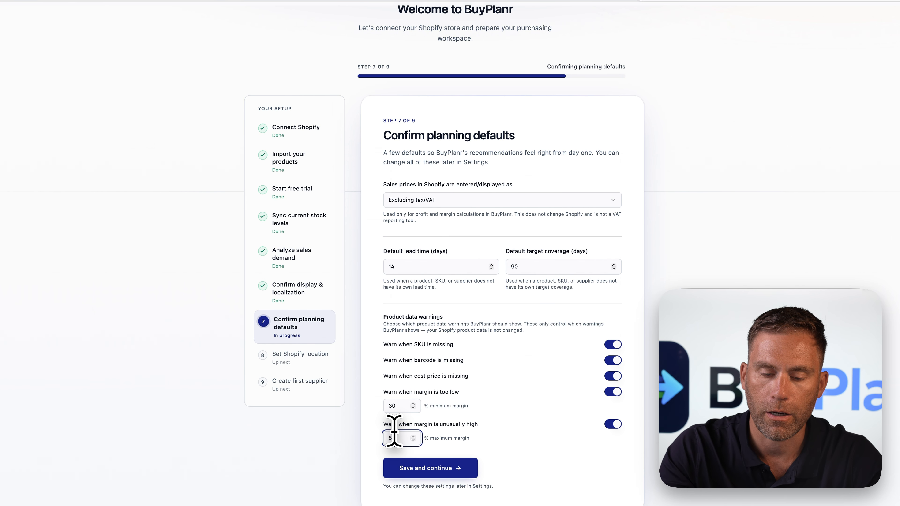
pyautogui.write('0')
pyautogui.click(471, 469)
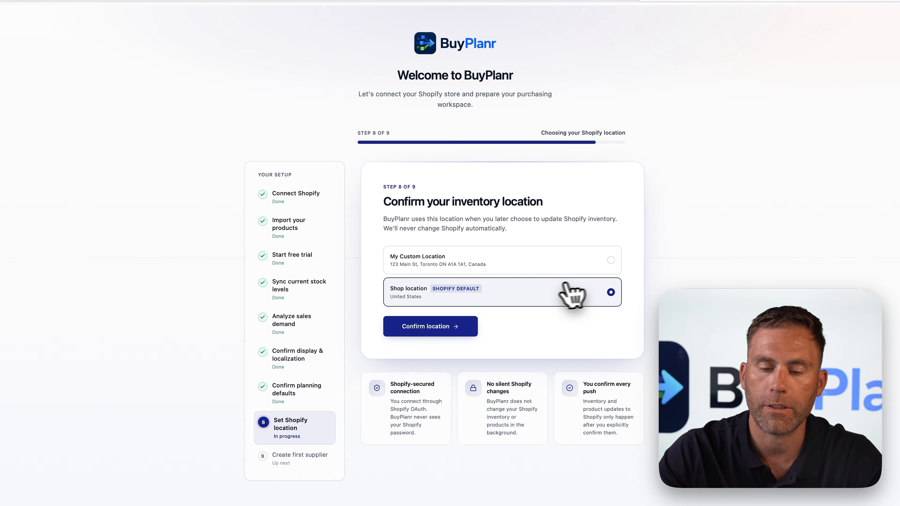
# - Confirm Shop location as the Shopify inventory location
pyautogui.click(450, 328)
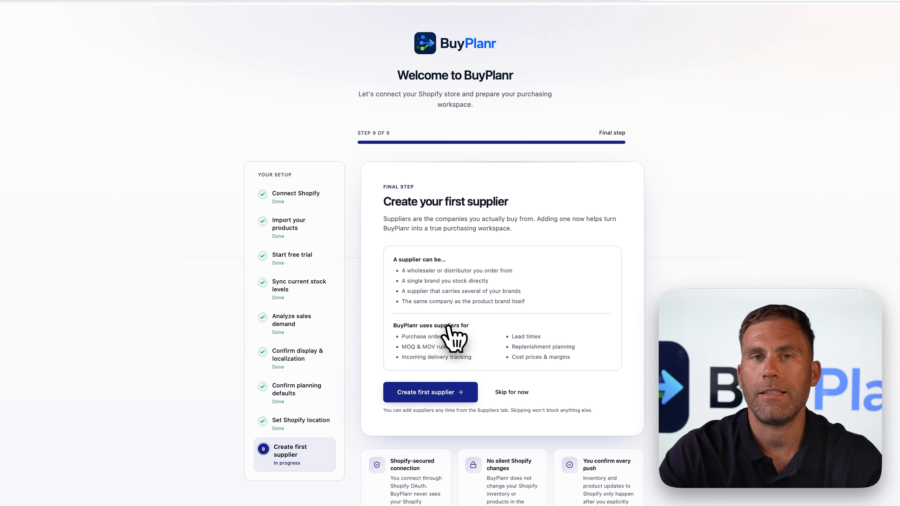